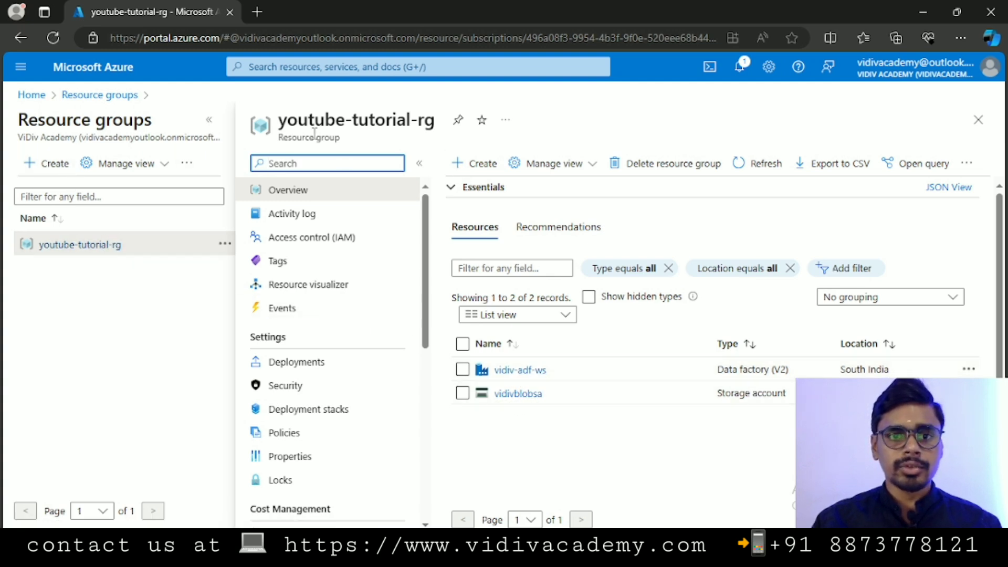
- Close the youtube-tutorial-rg blade and return through Home to the Resource groups list
left_click(981, 120)
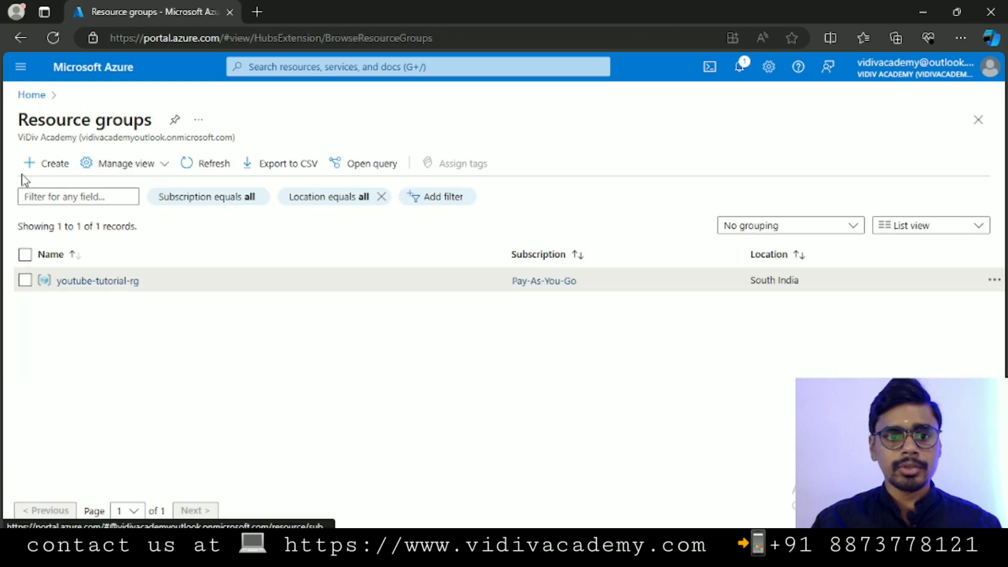
left_click(33, 95)
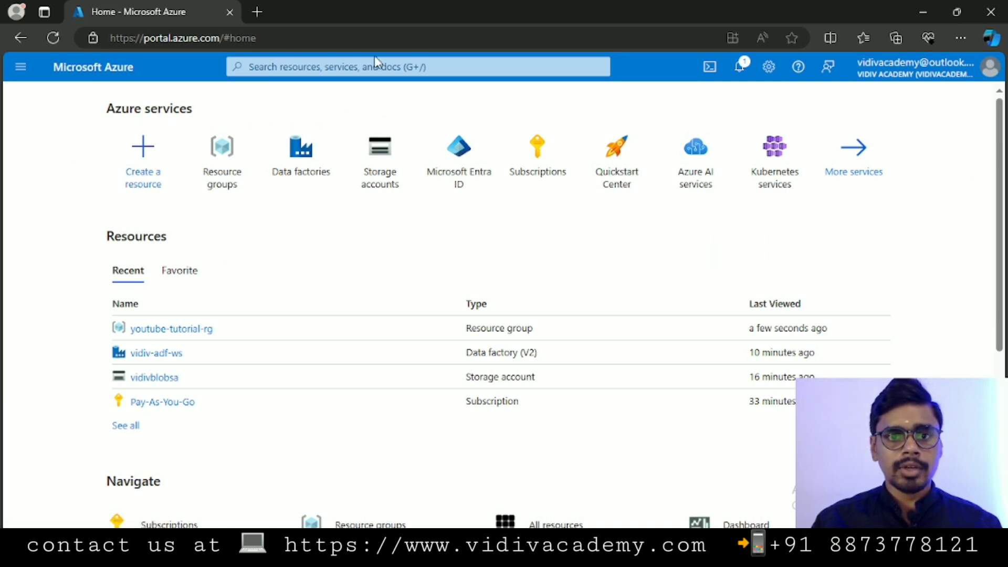
left_click(223, 163)
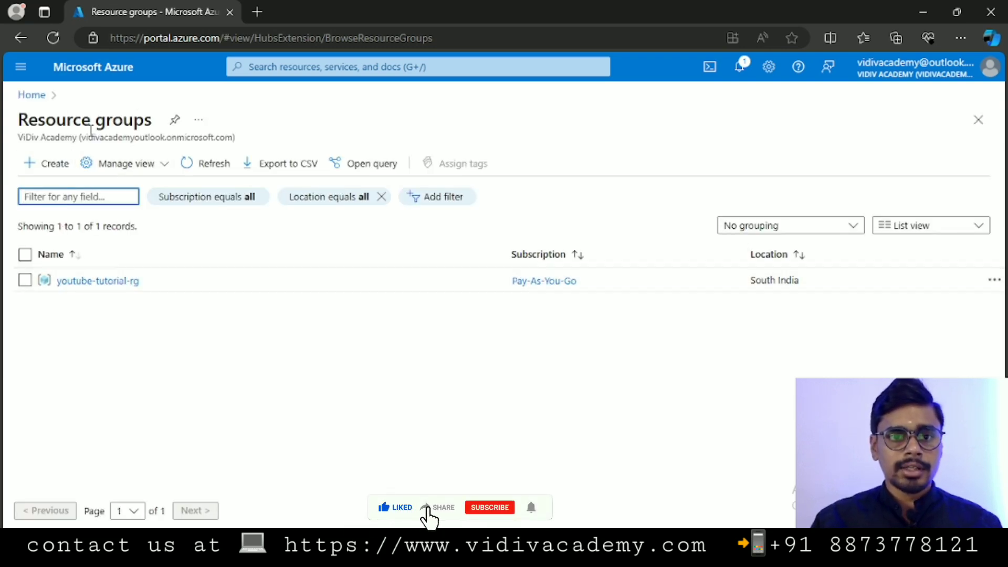
- Fill in a new resource group named yt-rg in (Asia Pacific) South India, keeping Pay-As-You-Go
left_click(50, 168)
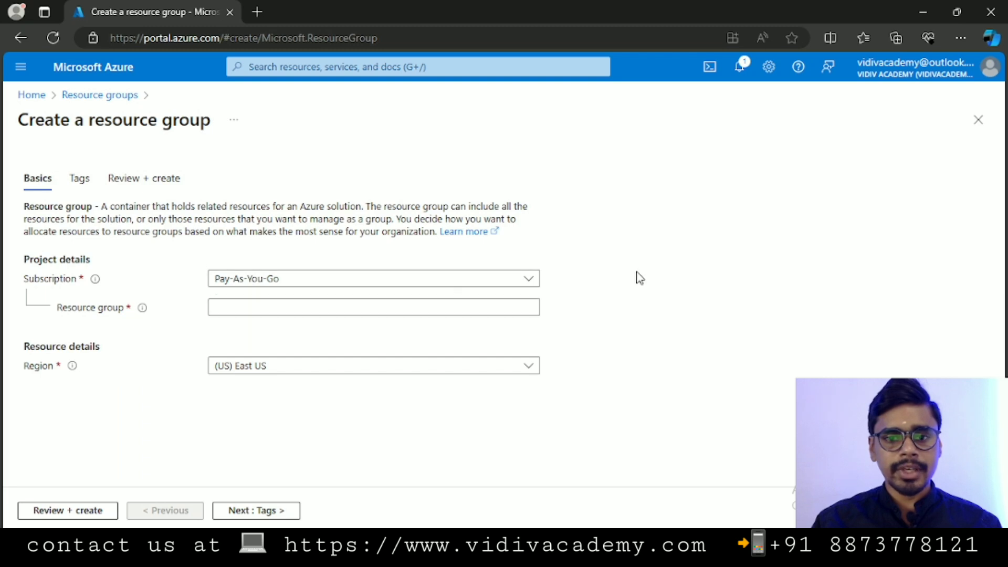
left_click(537, 282)
left_click(537, 283)
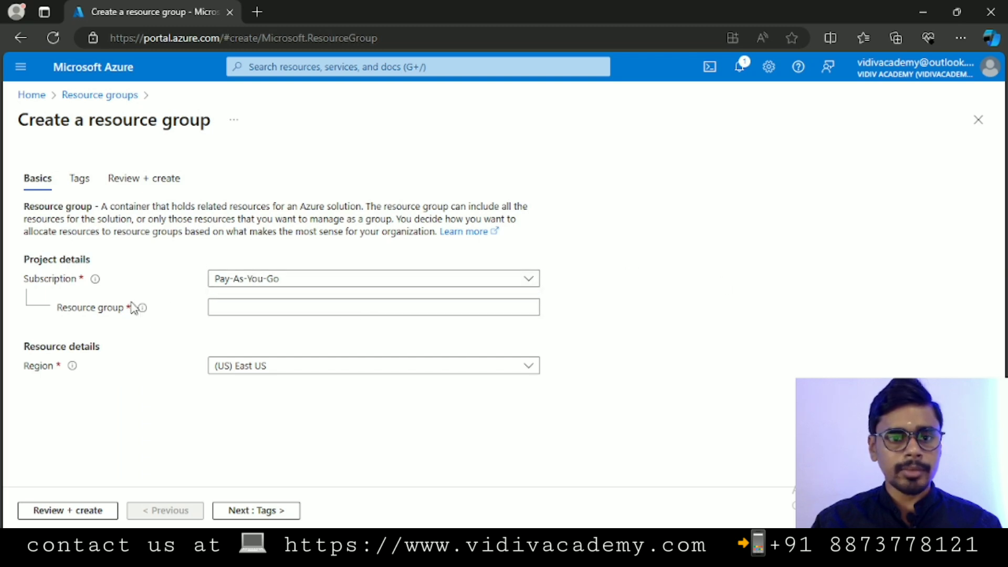
left_click(387, 305)
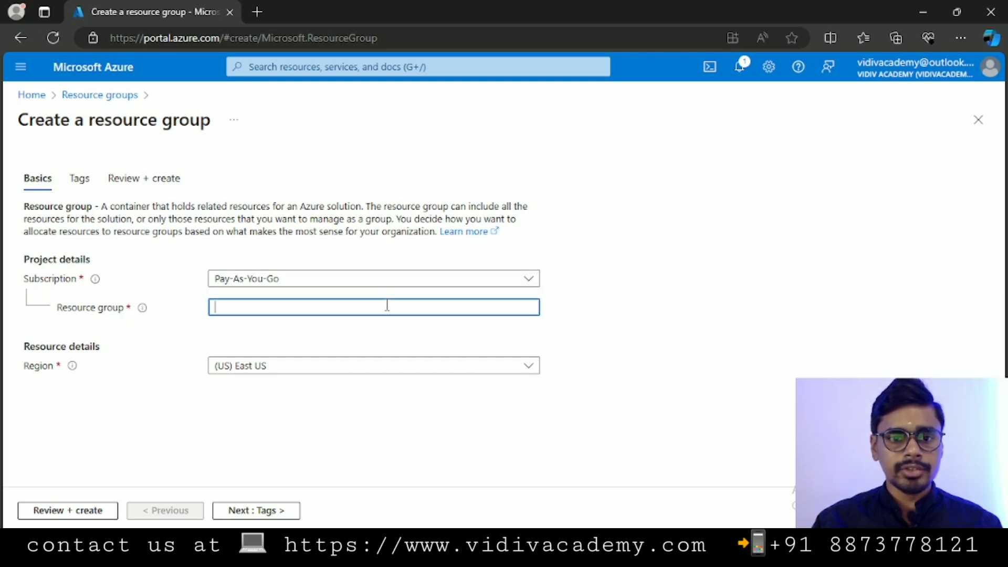
type("yt-rg")
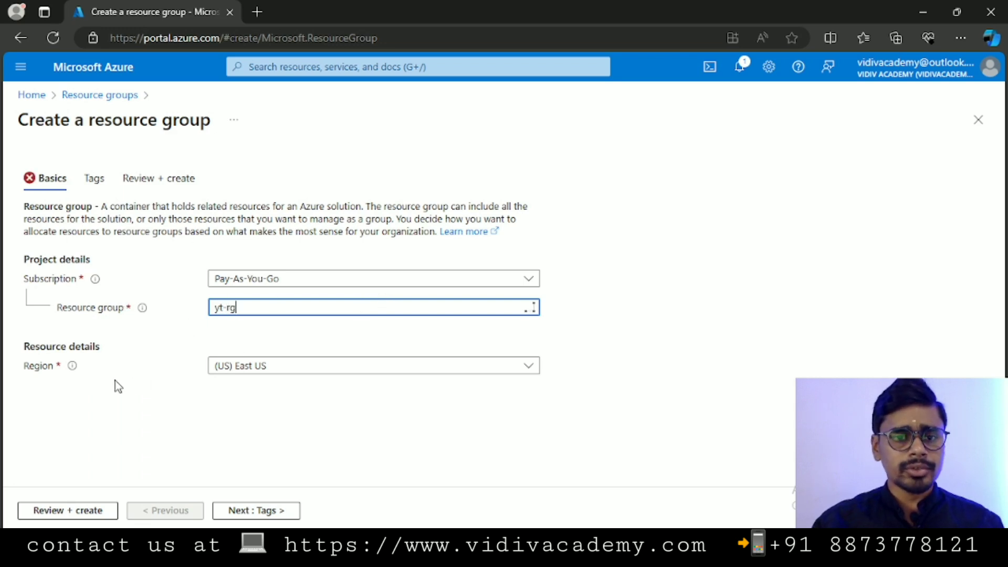
left_click(331, 370)
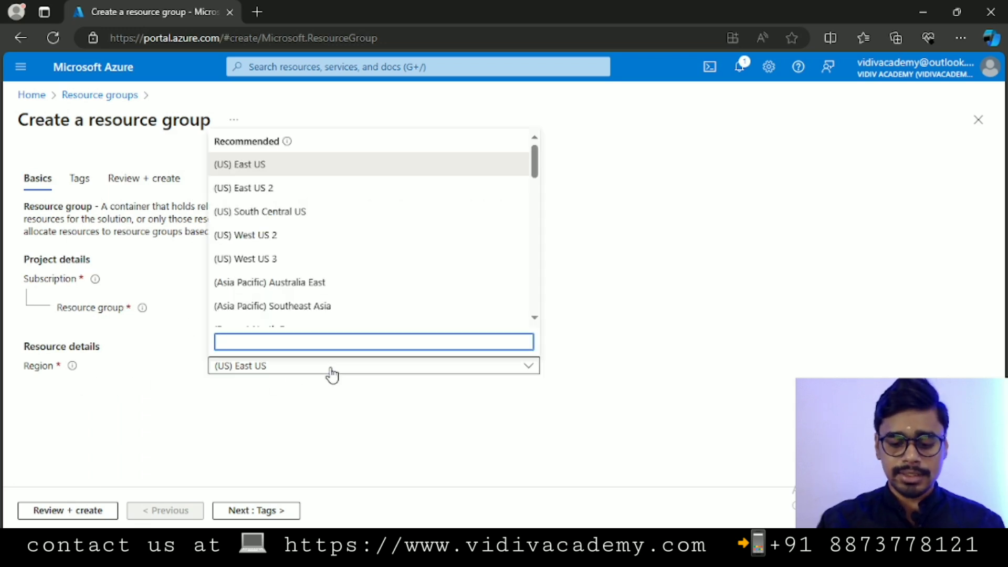
type("india")
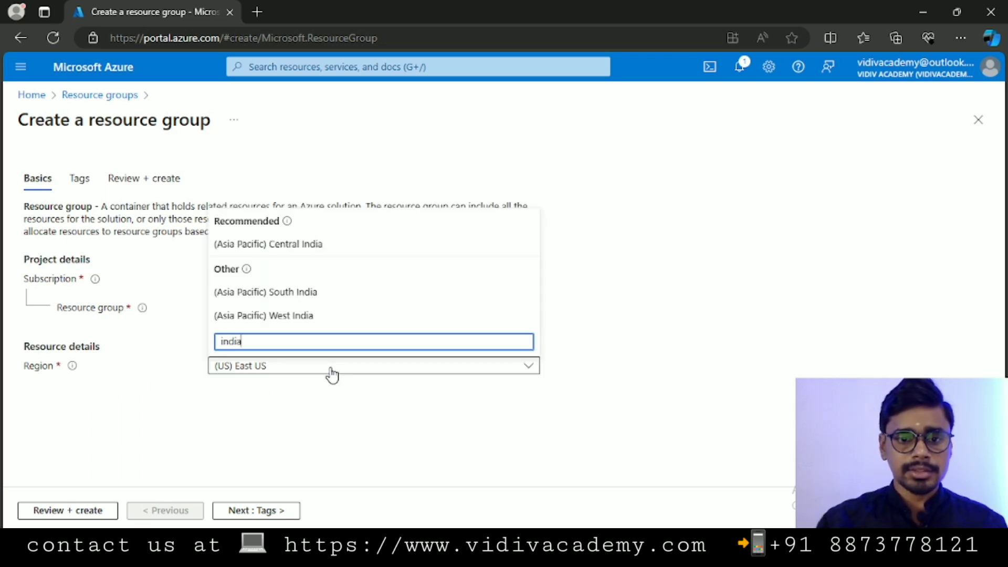
left_click(292, 298)
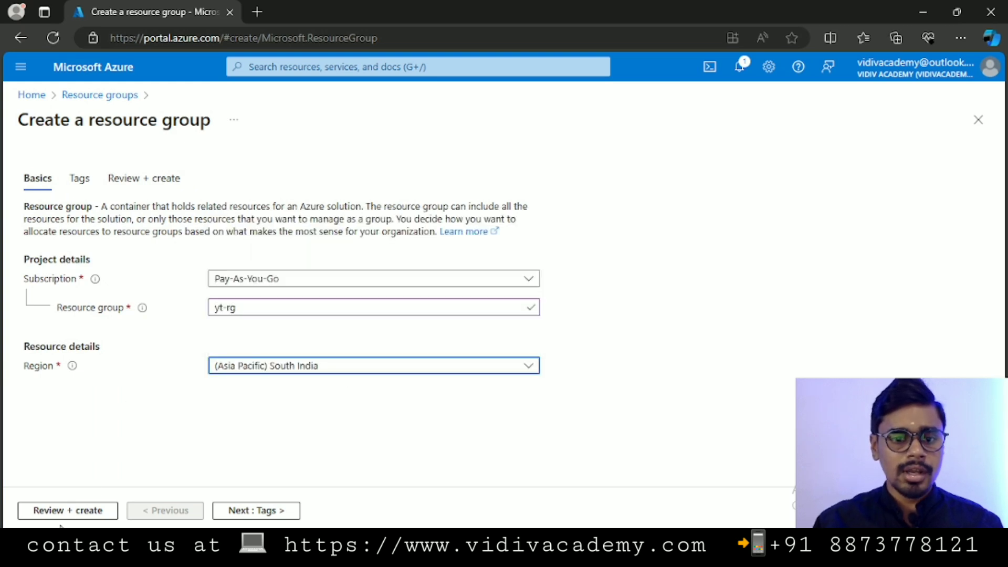
- Pass through Tags and Review + create, then create the yt-rg resource group
left_click(268, 512)
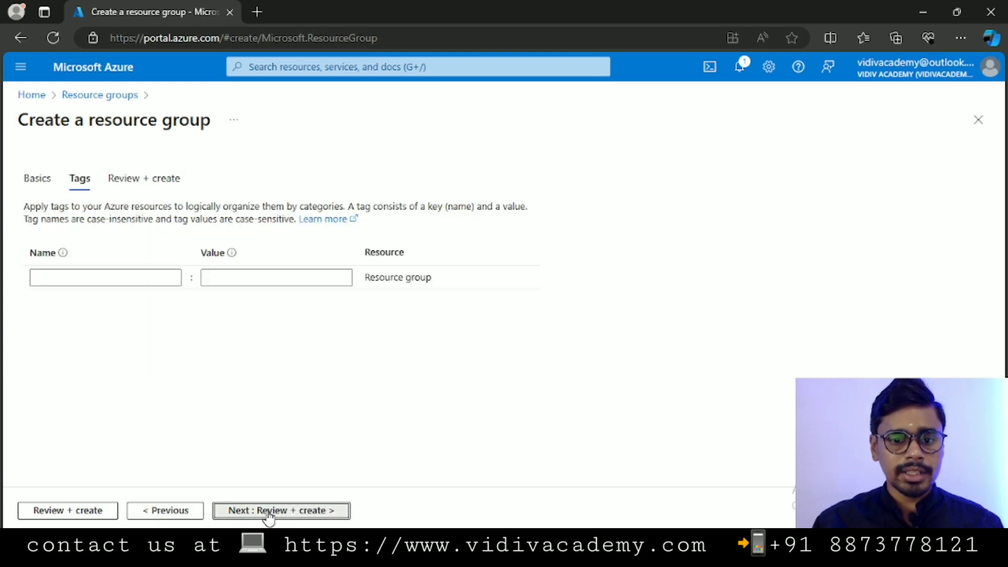
left_click(268, 512)
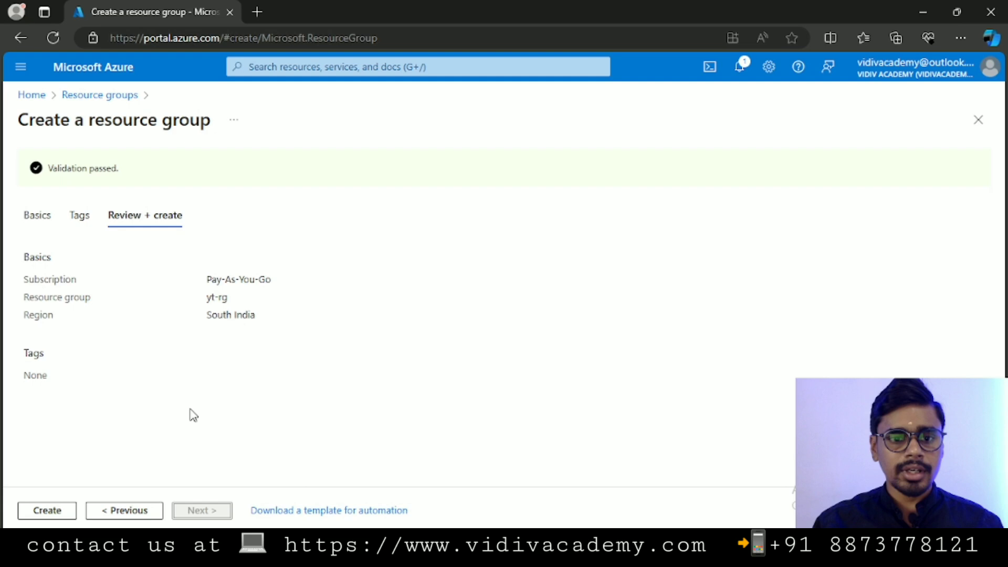
left_click(68, 511)
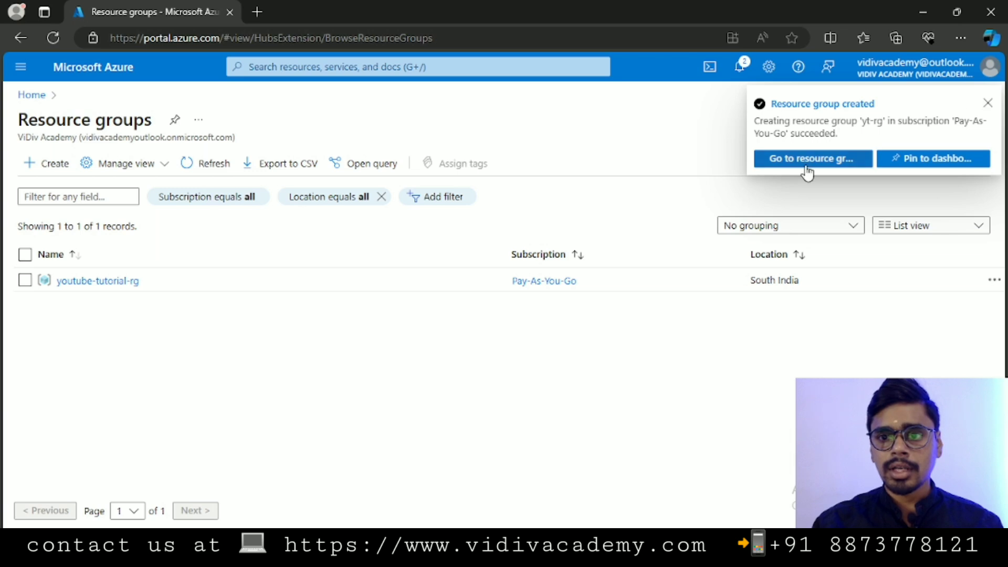
- Open yt-rg from the creation notification and check its empty resources list (0 of 0 records)
left_click(788, 160)
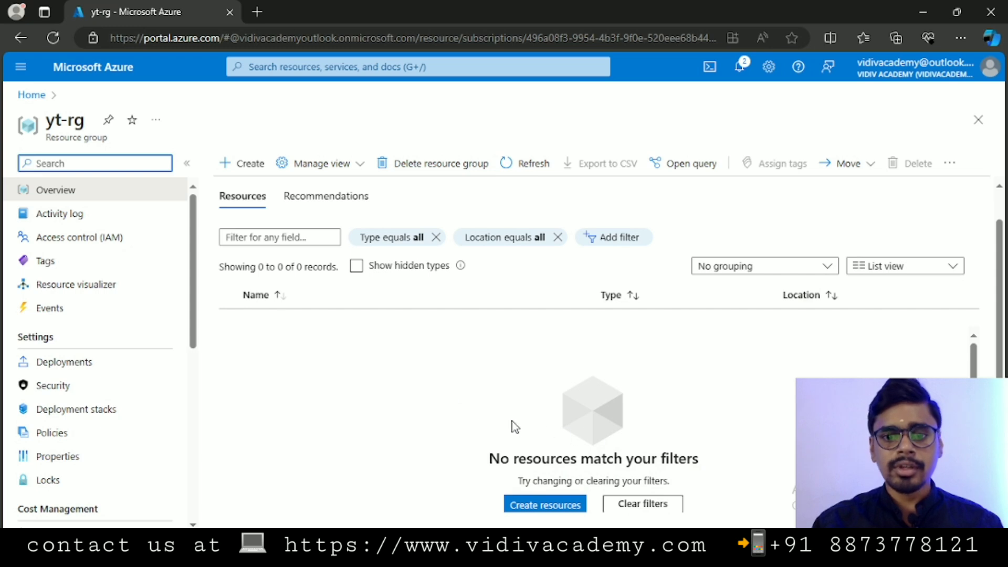
left_click_drag(491, 412, 750, 417)
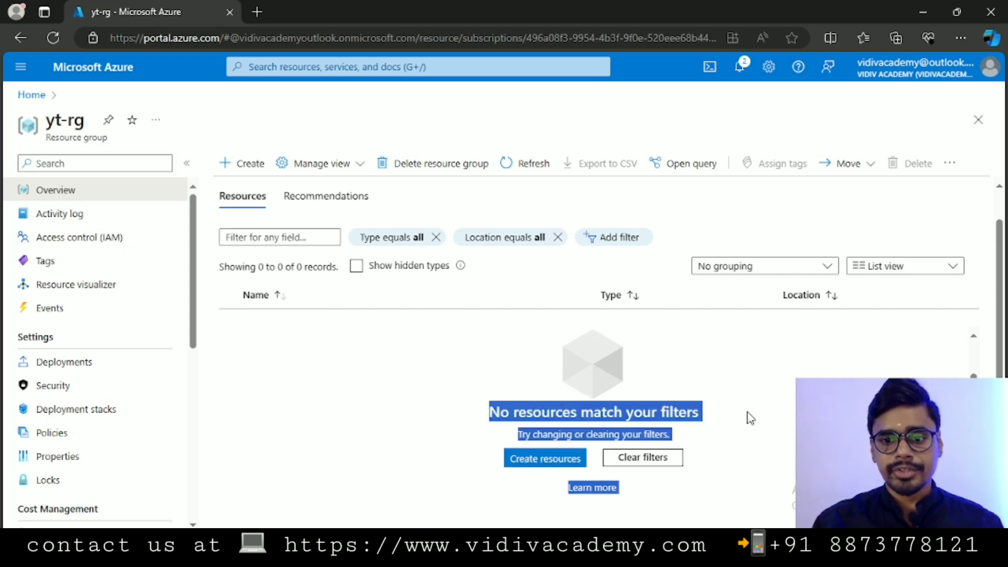
left_click(309, 409)
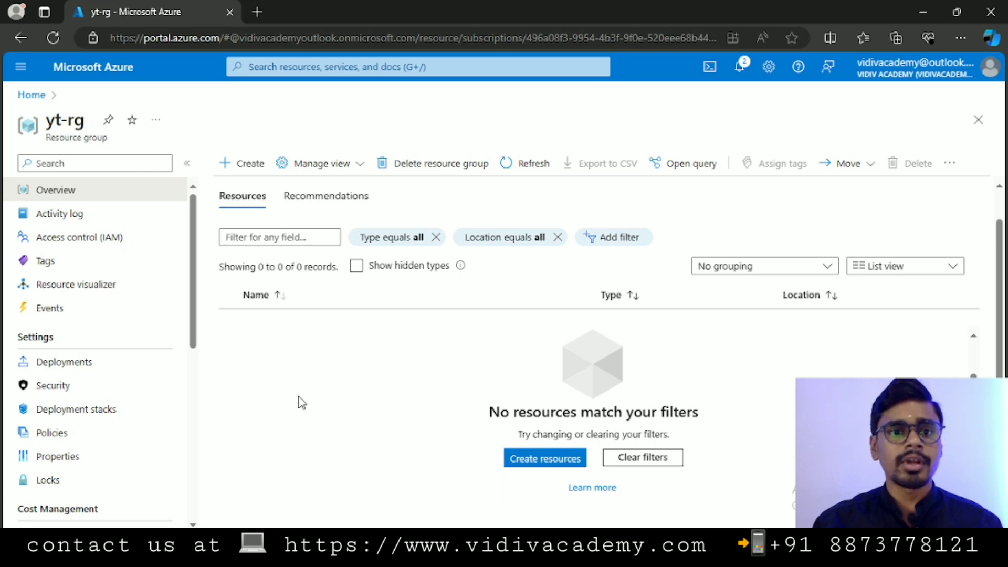
scroll(299, 397, "up", 1)
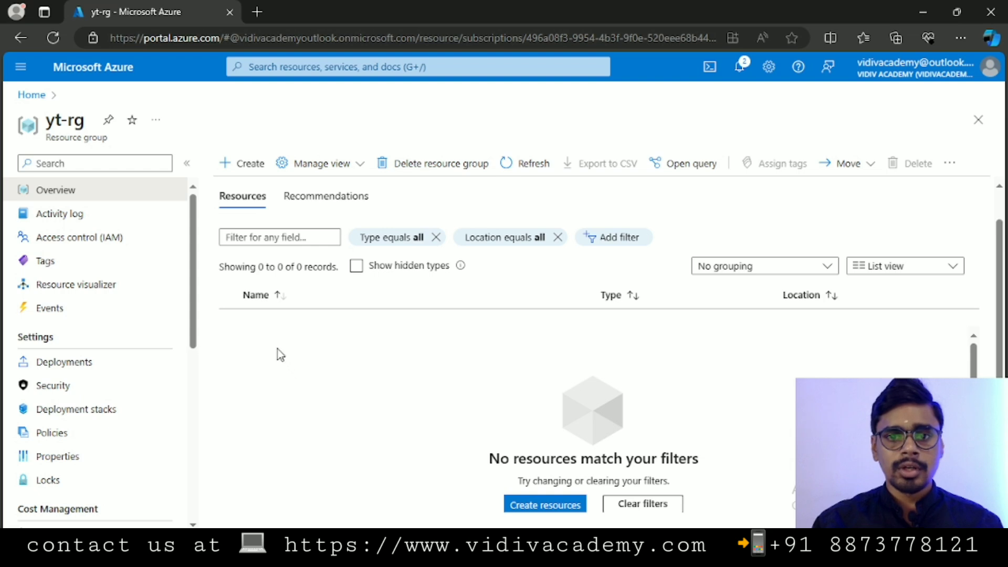
- From yt-rg's + Create, search the Marketplace for Azure Databricks, then select the search text
left_click(239, 167)
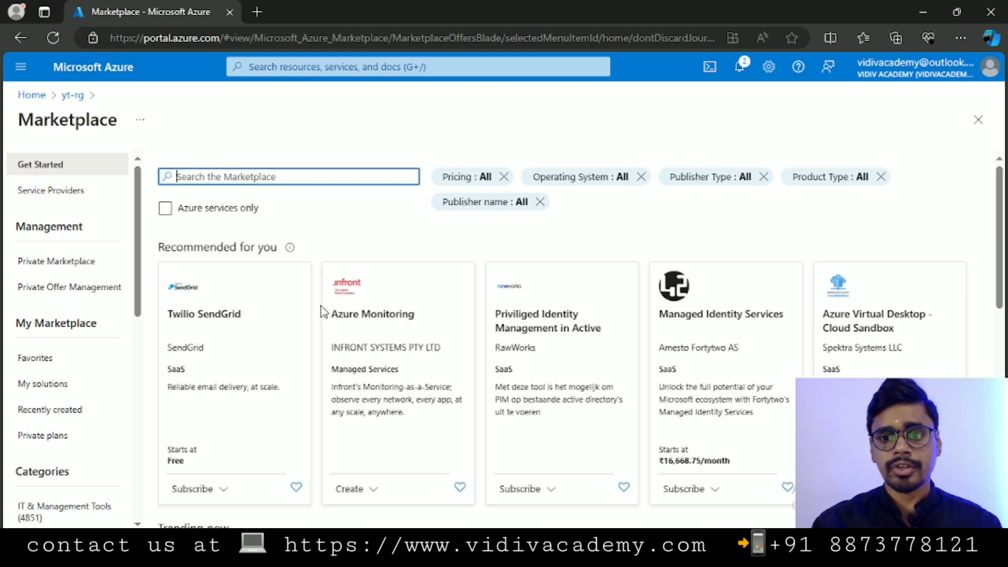
scroll(327, 313, "down", 5)
scroll(342, 344, "up", 5)
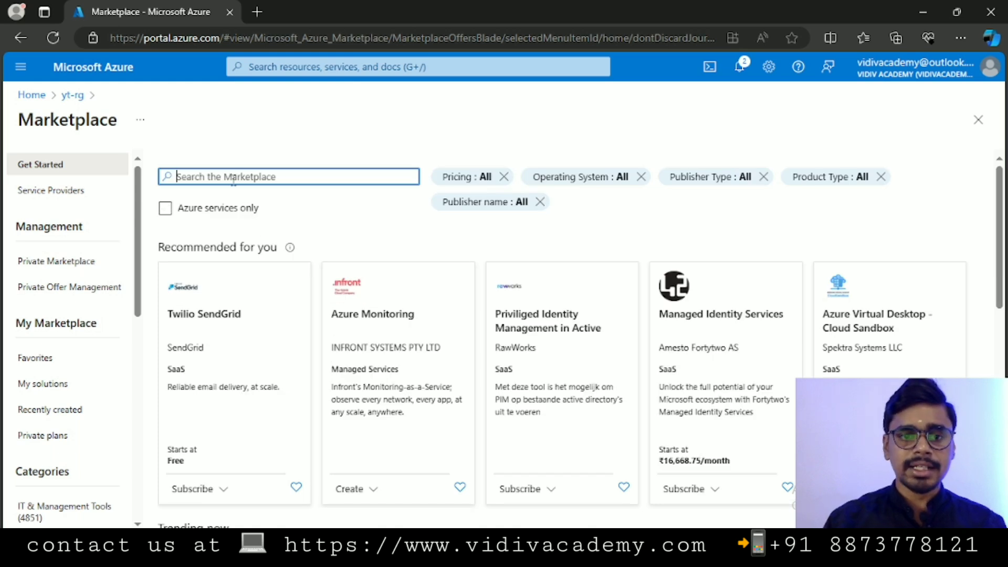
type("bricks")
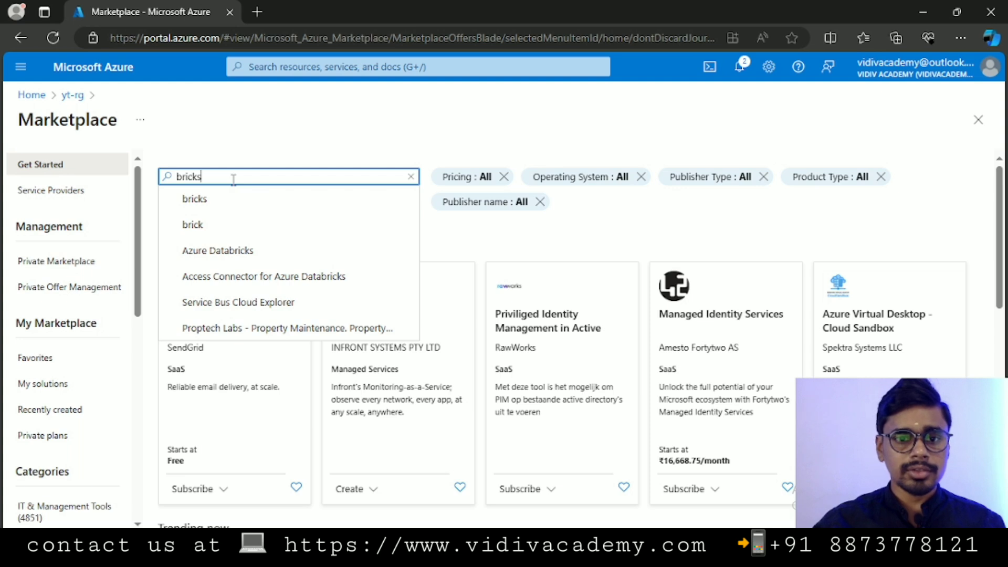
left_click(221, 251)
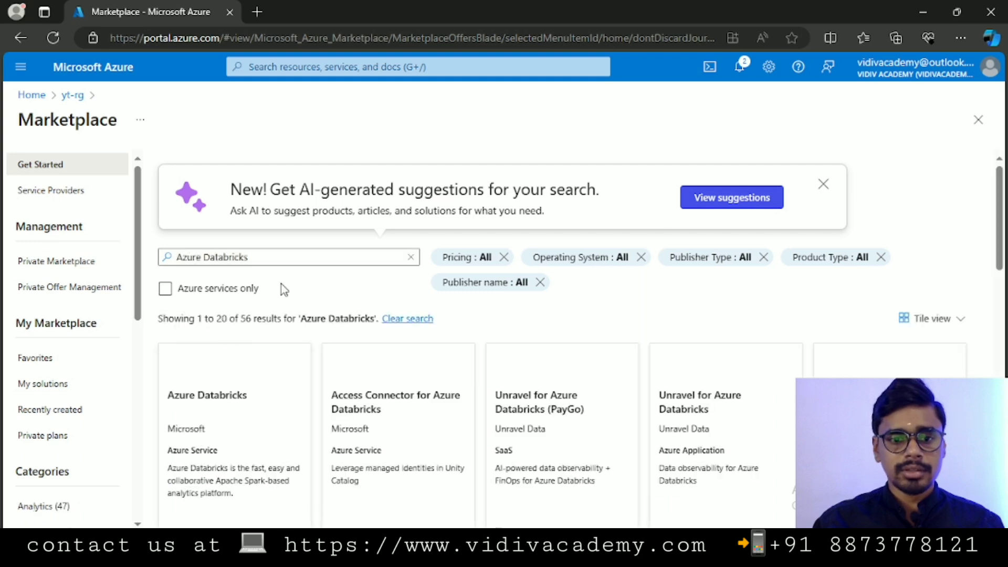
scroll(265, 362, "down", 2)
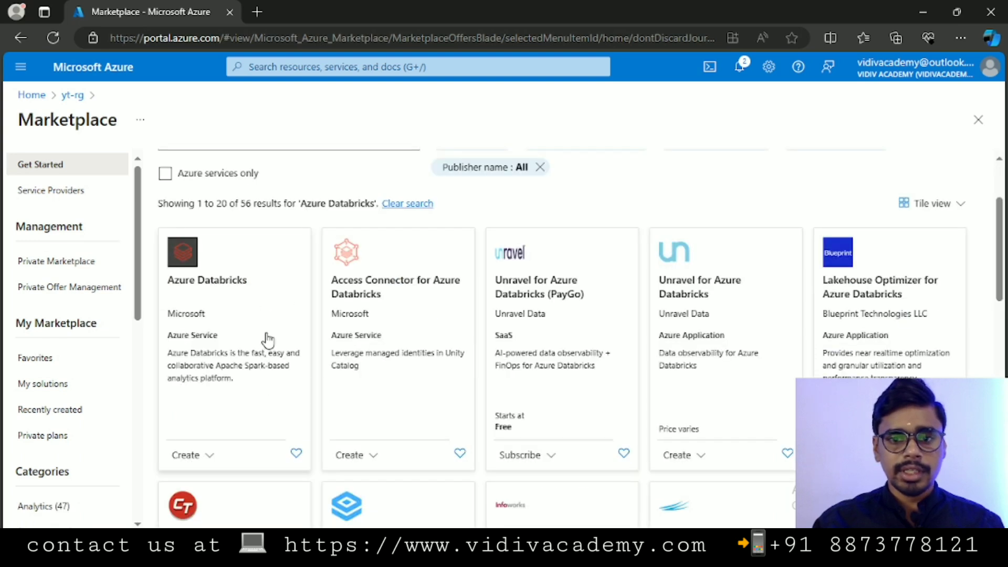
scroll(278, 320, "up", 2)
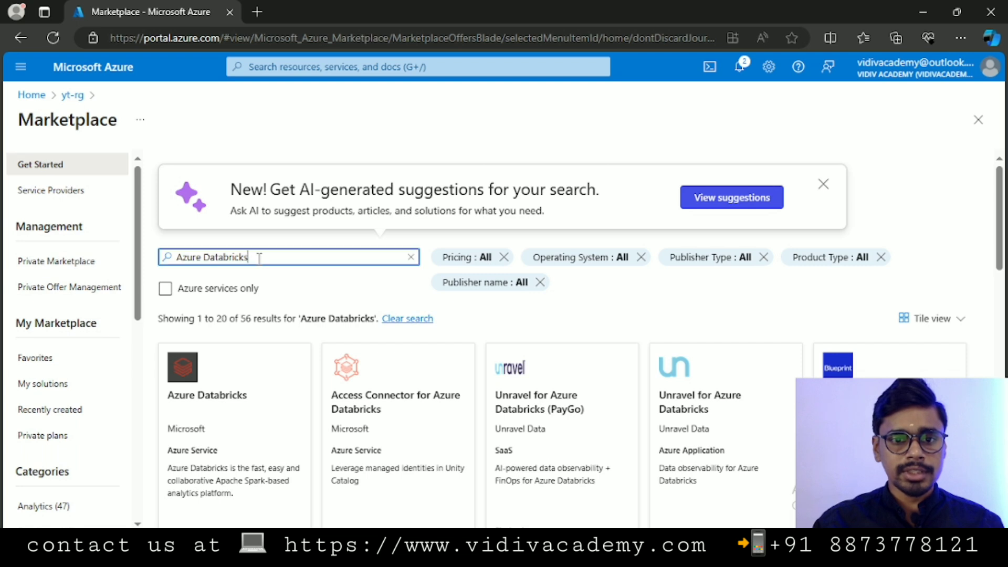
left_click_drag(259, 255, 138, 265)
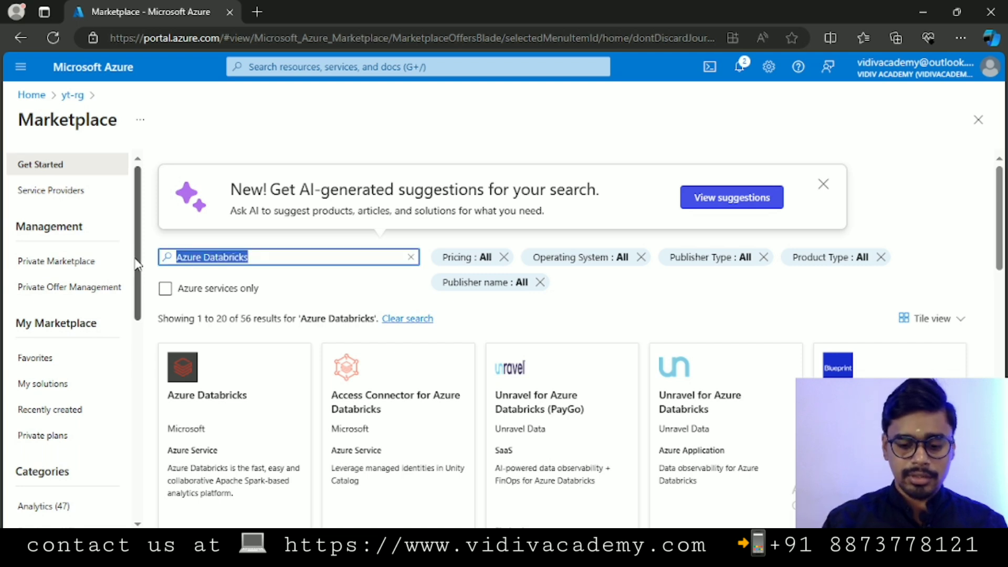
- Search the Marketplace for 'key vault' and start a new Key Vault from its tile
type("key vault")
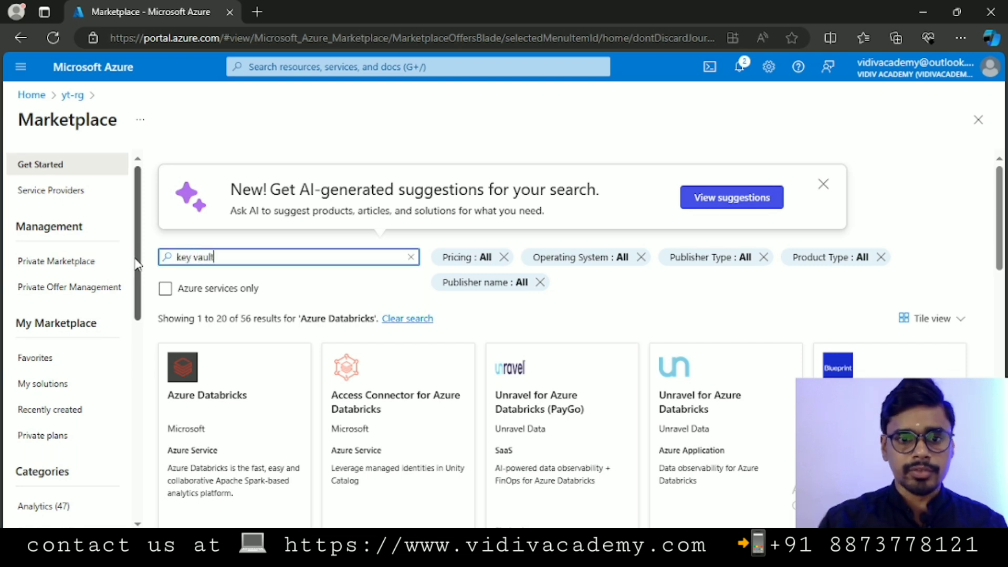
left_click(185, 279)
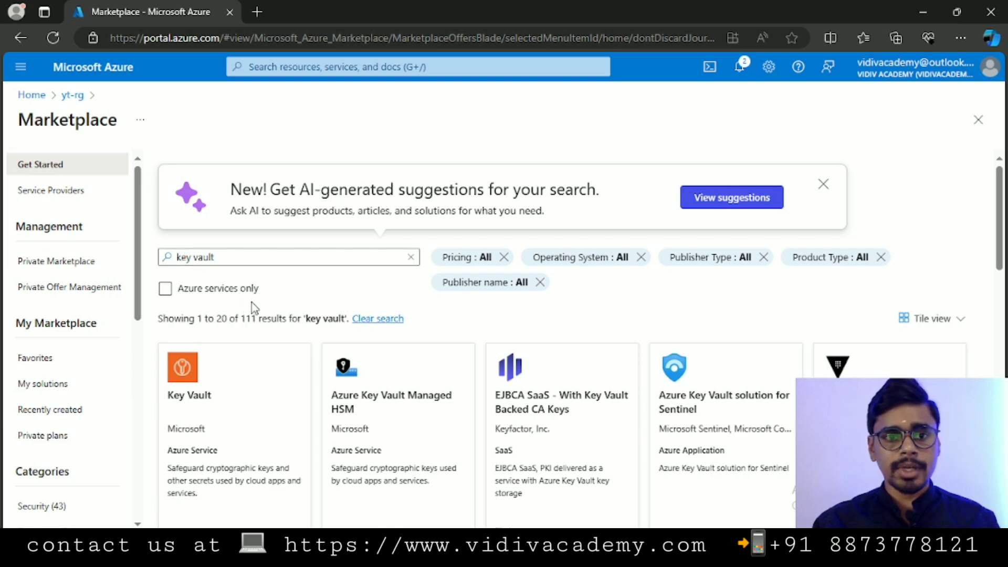
scroll(254, 307, "down", 2)
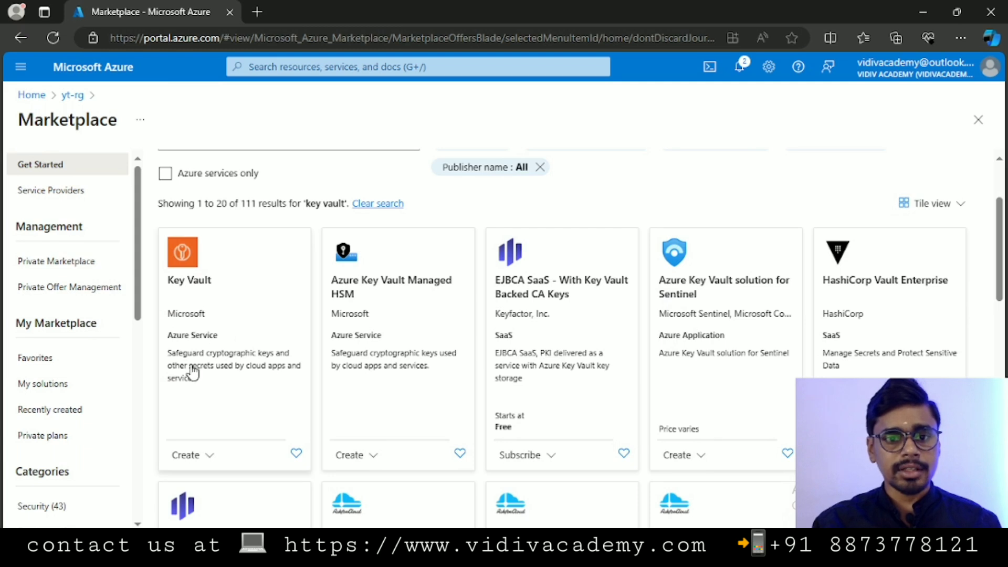
left_click(209, 455)
left_click(198, 481)
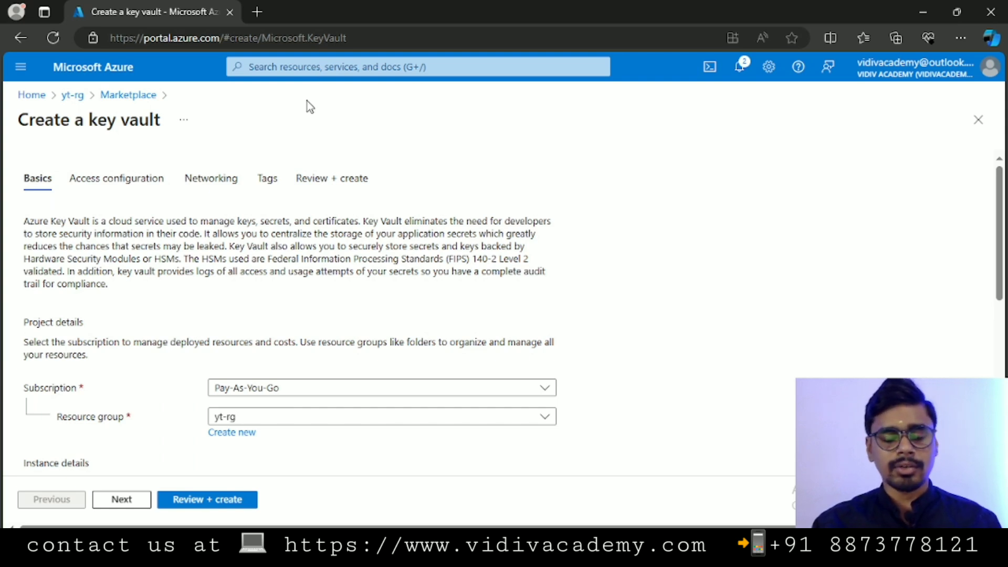
- Name the key vault vidiv-kv and set its region to South India
scroll(258, 247, "down", 2)
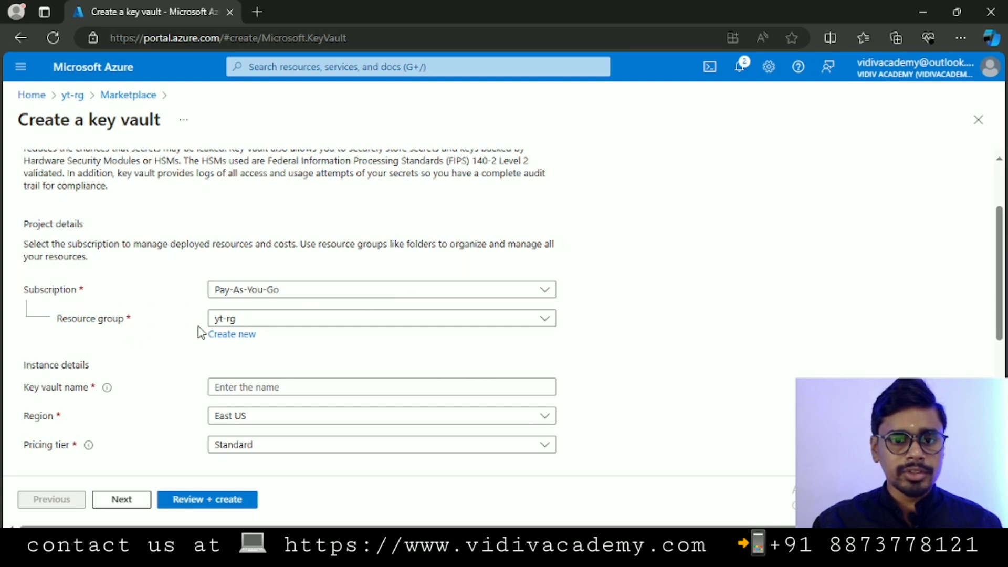
left_click(251, 386)
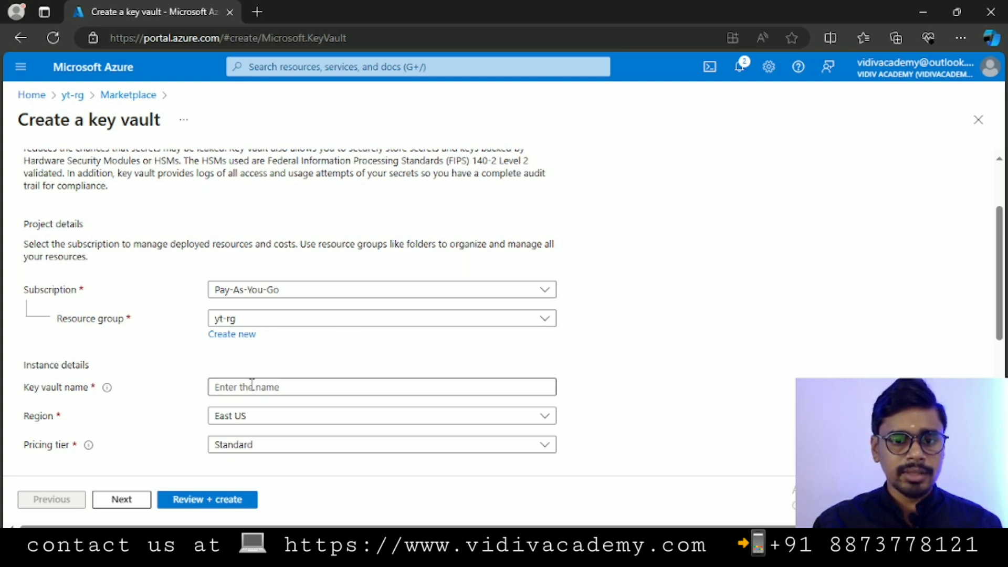
type("vidiv")
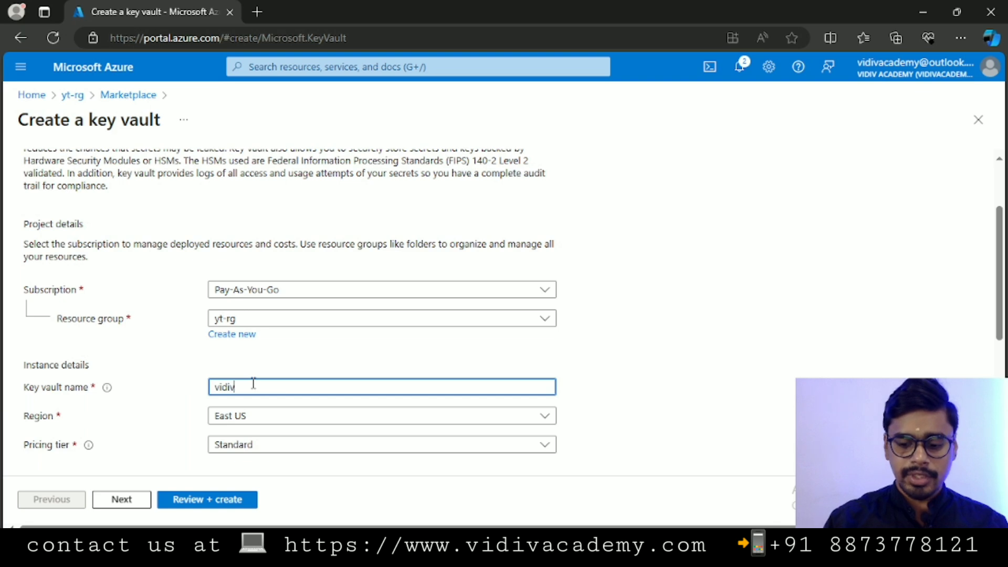
type("-kv")
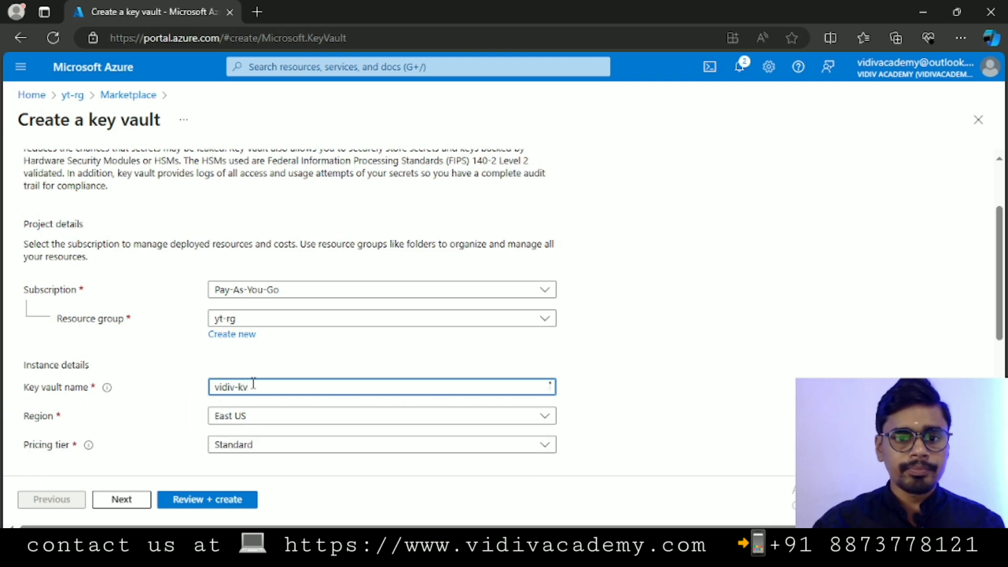
scroll(303, 362, "down", 2)
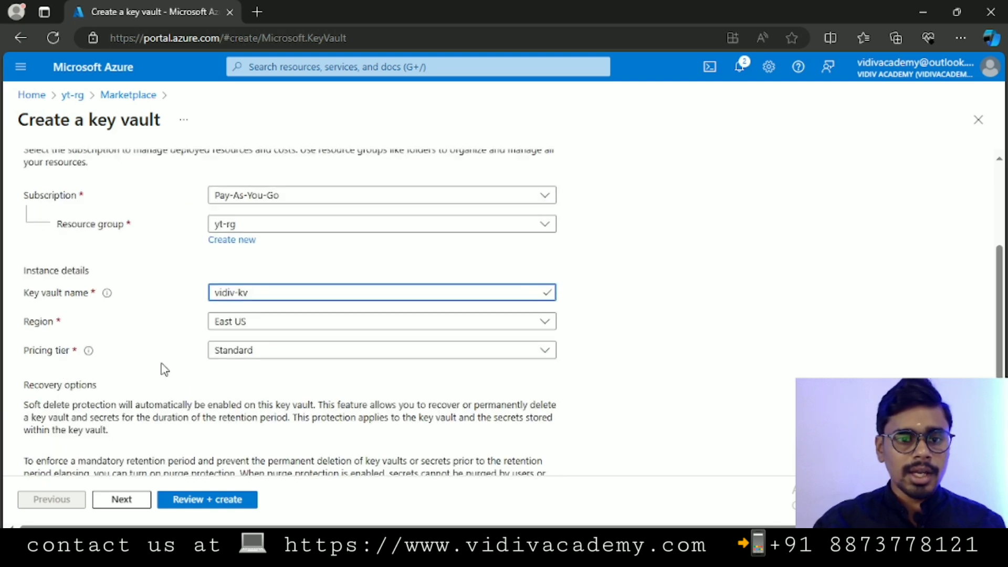
left_click(277, 319)
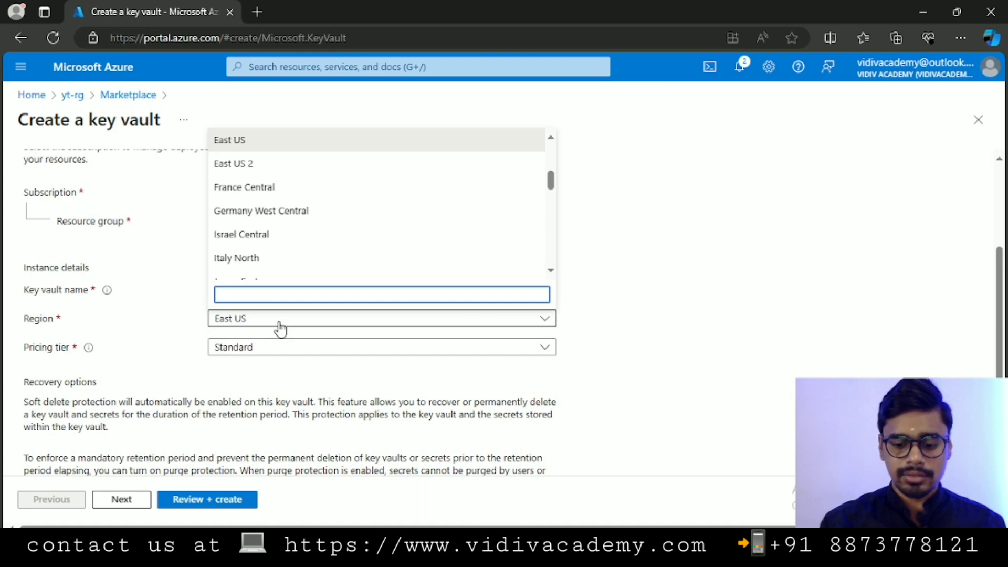
type("india")
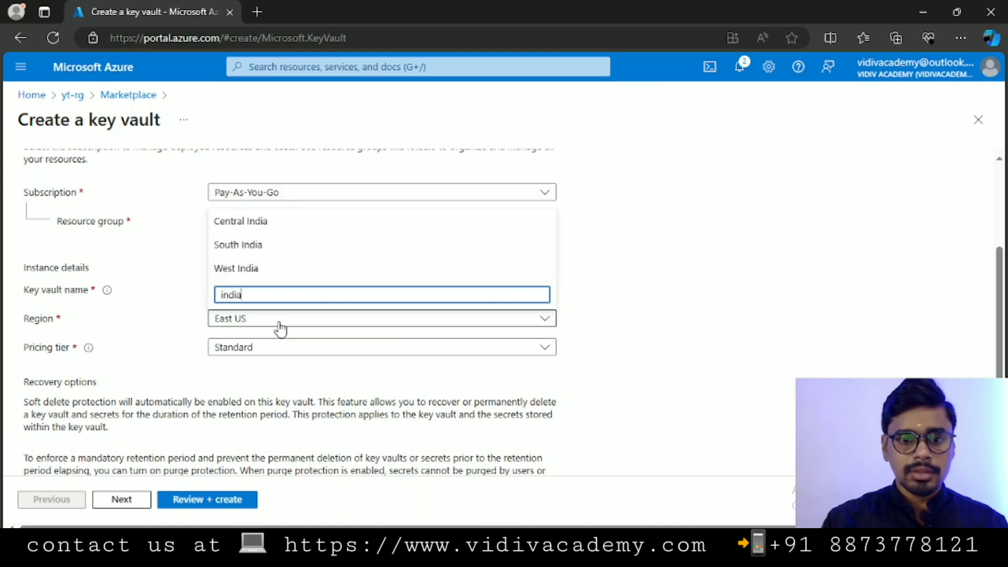
left_click(239, 244)
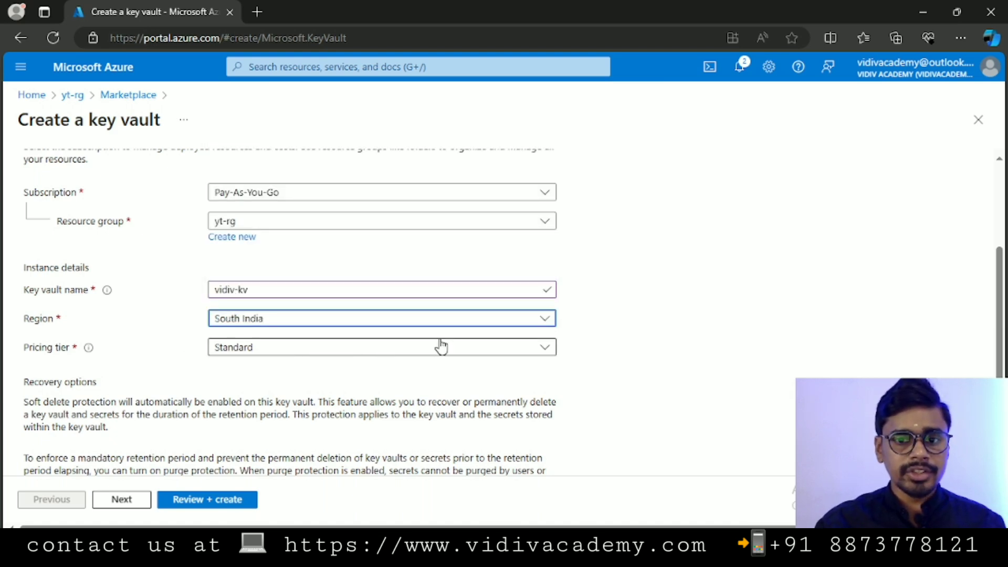
- Keep the Standard pricing tier and advance to the Access configuration tab
left_click(544, 349)
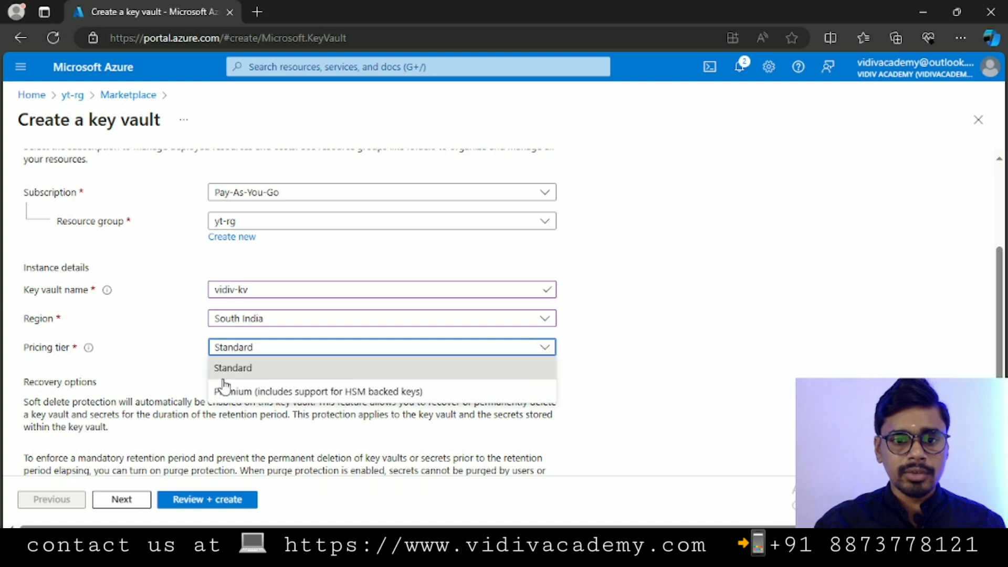
left_click(147, 372)
left_click(522, 351)
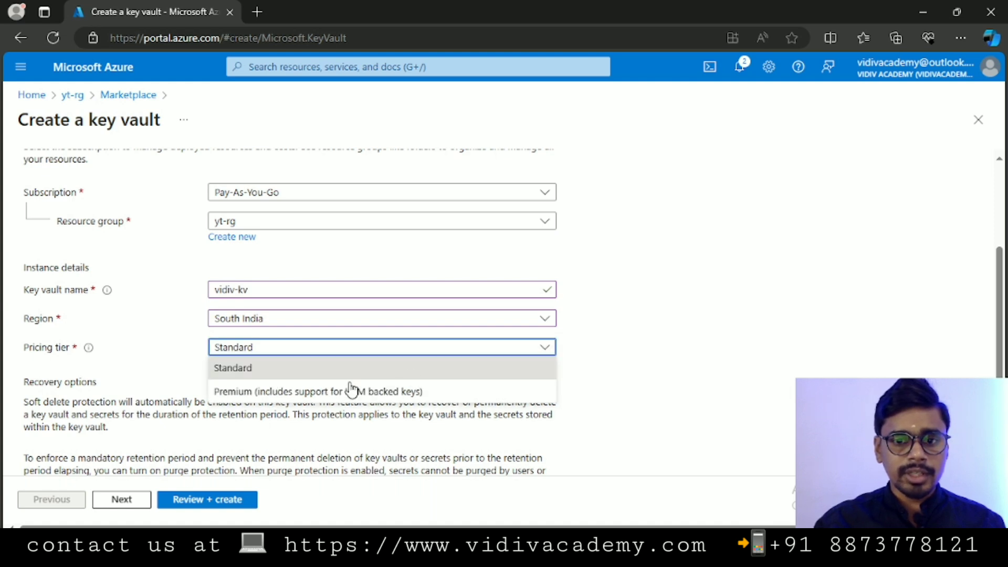
left_click(160, 339)
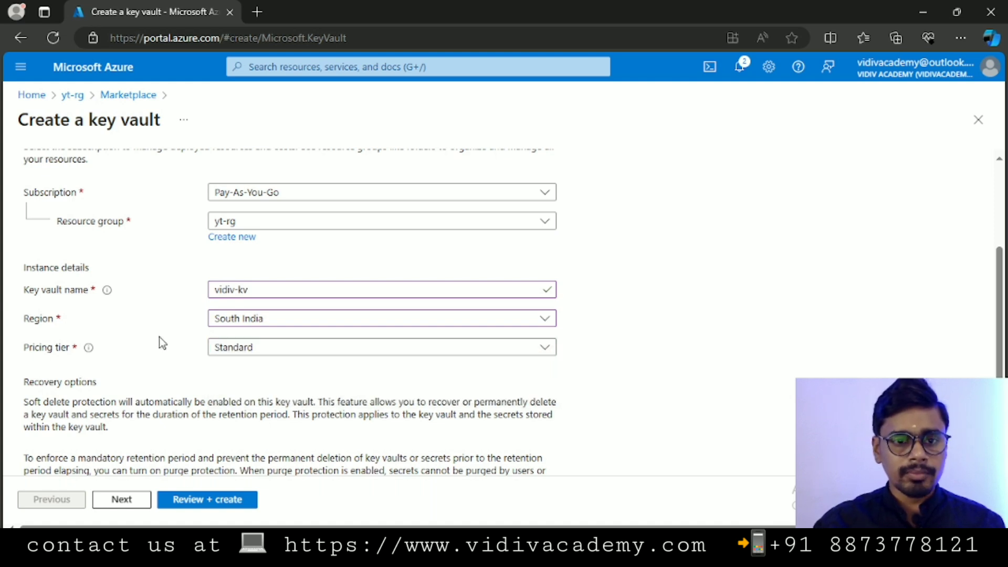
scroll(95, 374, "down", 2)
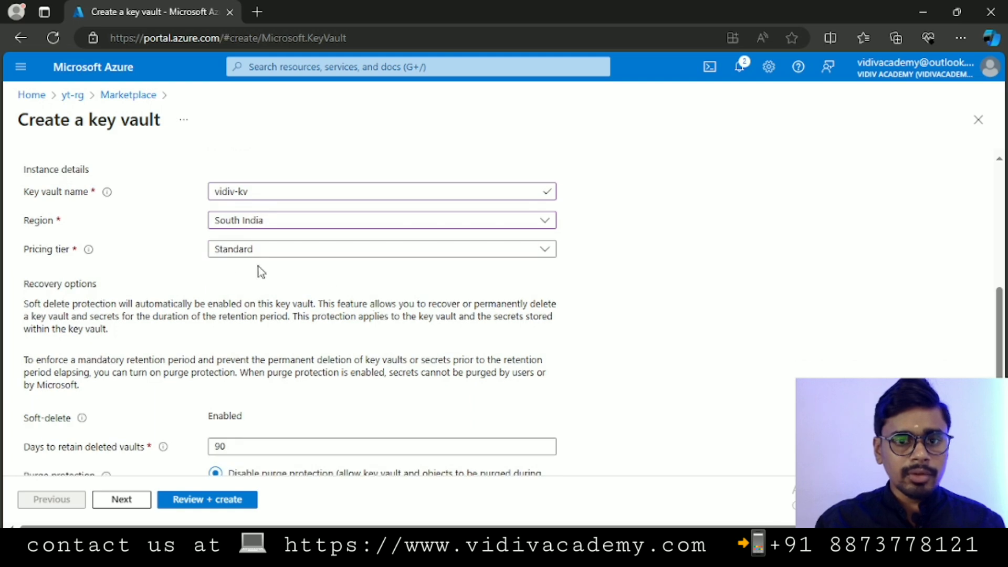
scroll(112, 308, "down", 2)
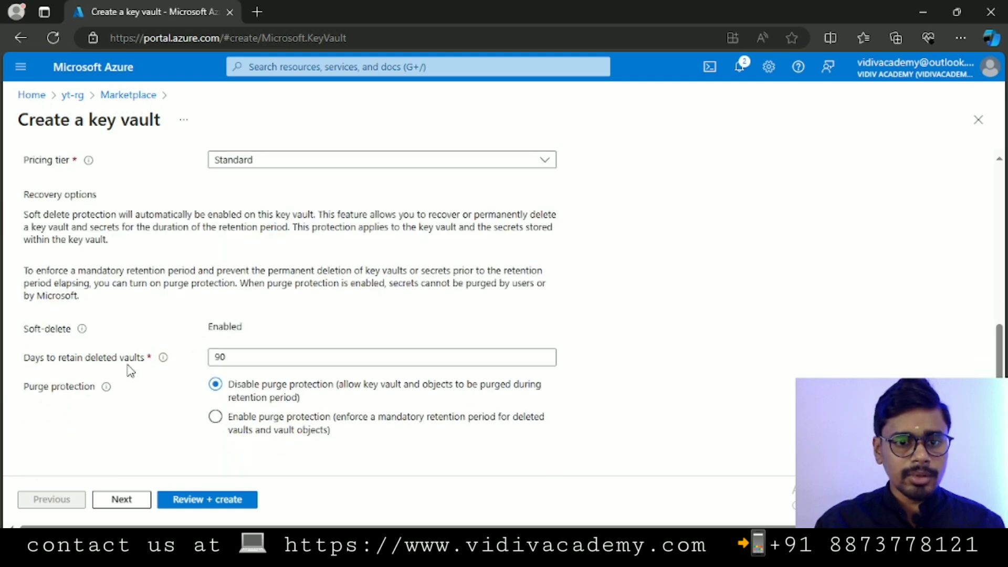
left_click(120, 501)
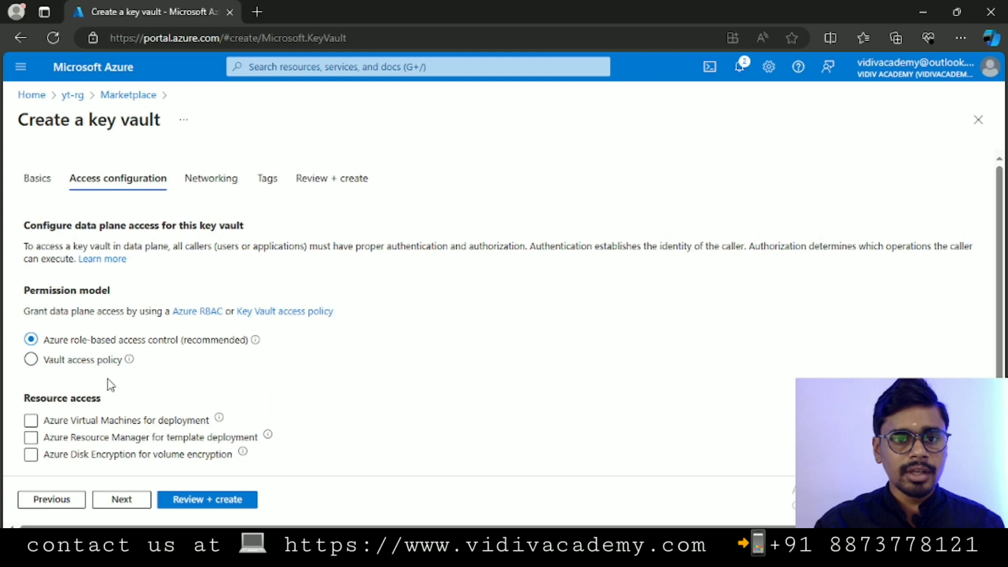
- Skip Networking and Tags with defaults, validate on Review + create, and deploy vidiv-kv
scroll(110, 385, "down", 1)
left_click(121, 499)
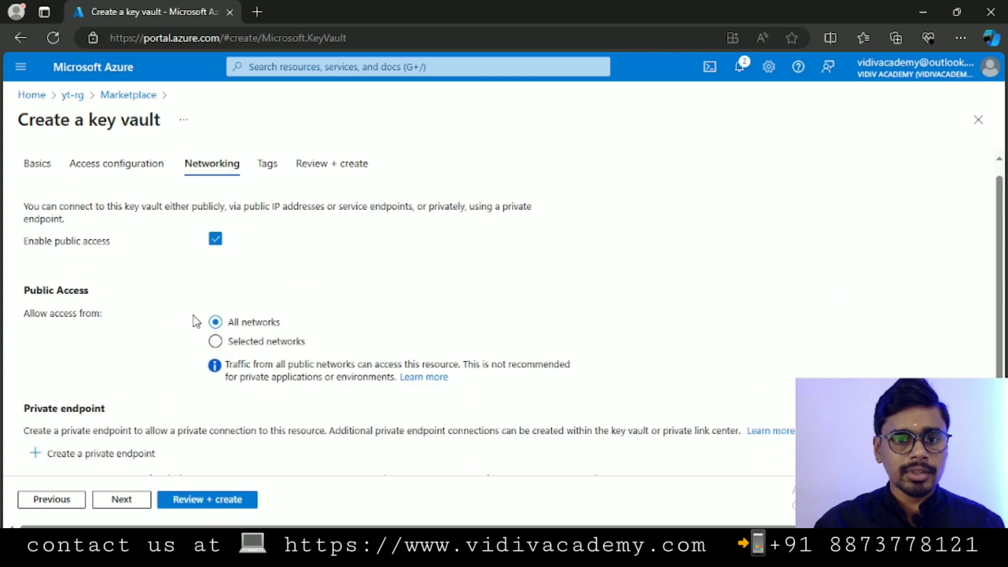
scroll(202, 346, "down", 2)
left_click(141, 507)
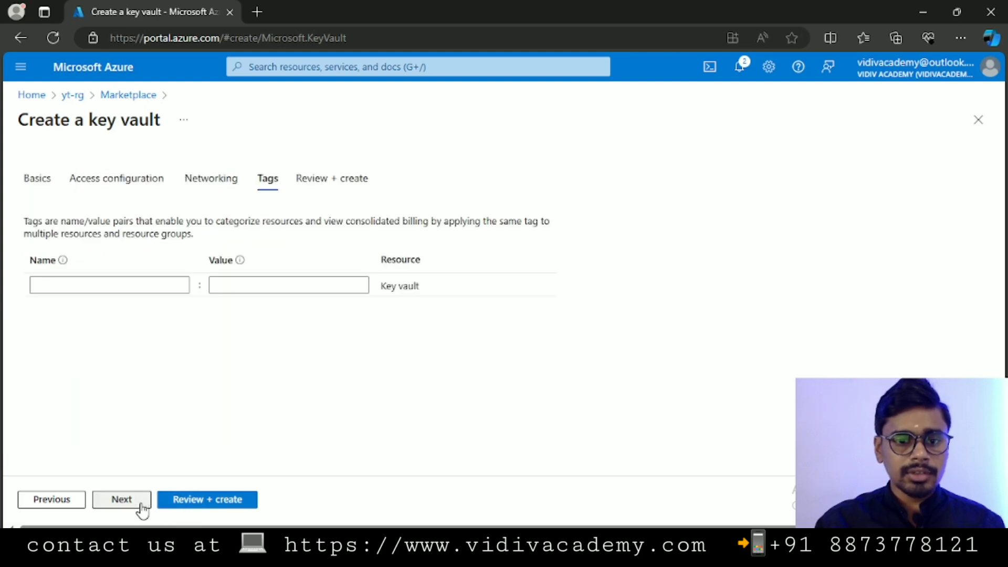
left_click(191, 503)
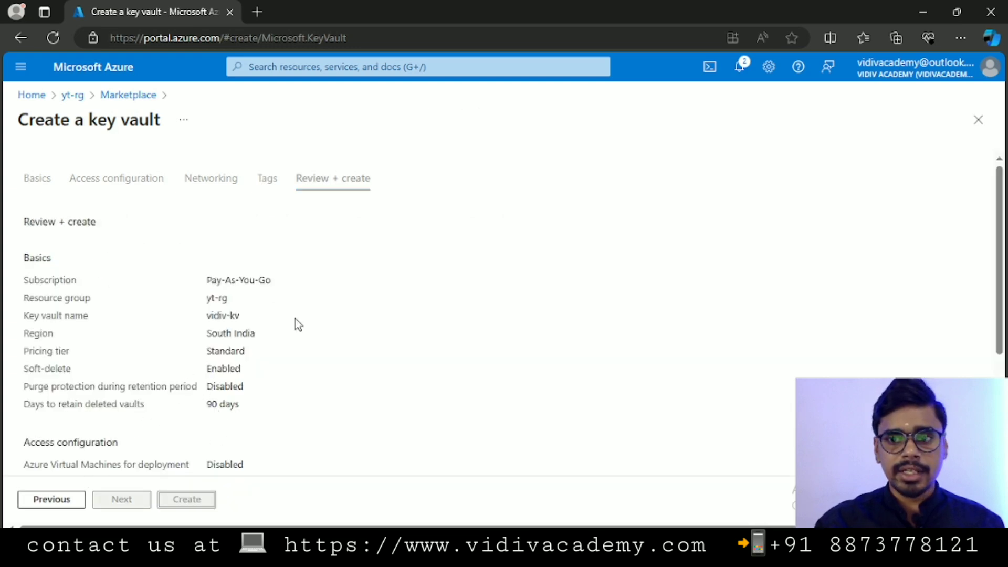
scroll(295, 322, "down", 3)
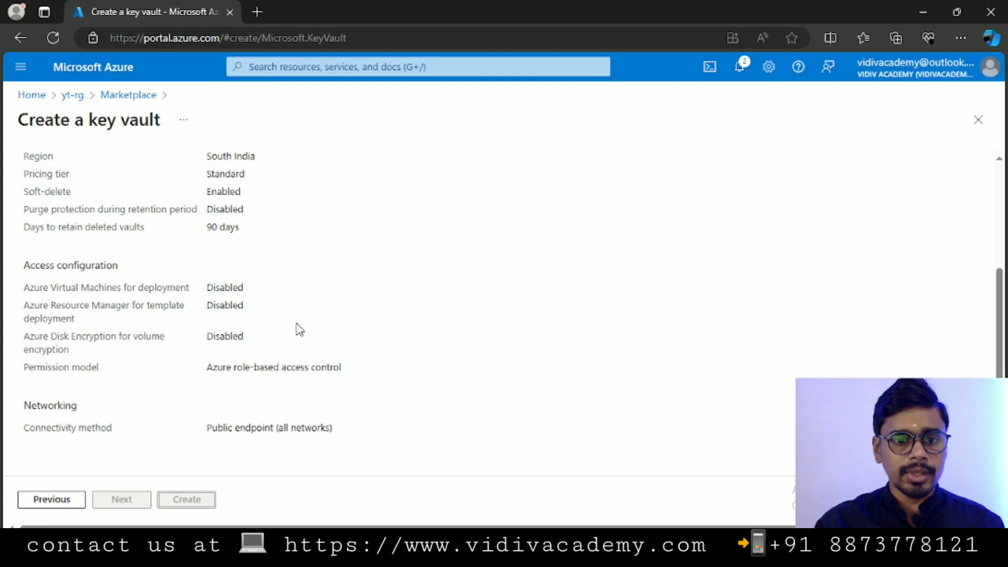
scroll(297, 326, "up", 3)
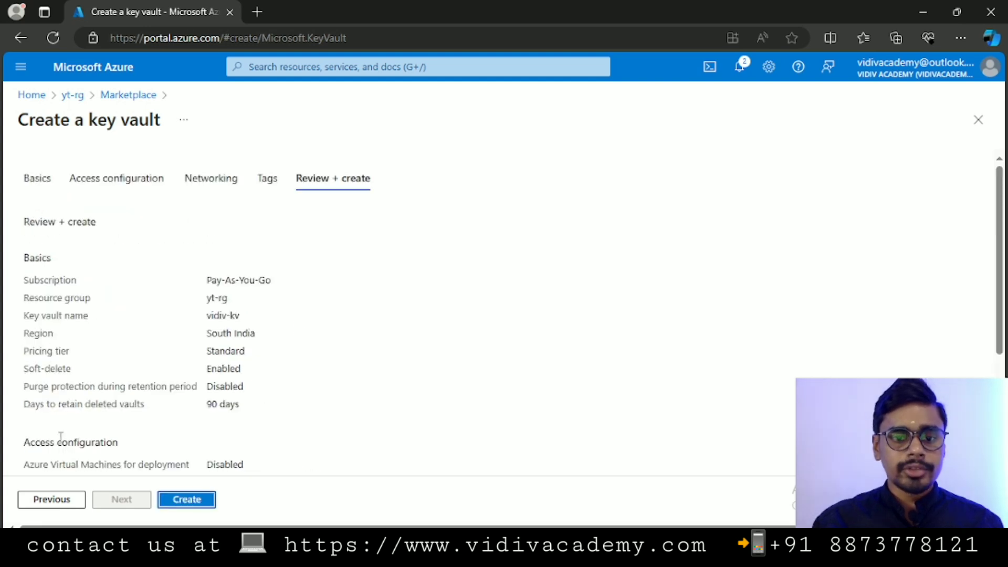
left_click(187, 500)
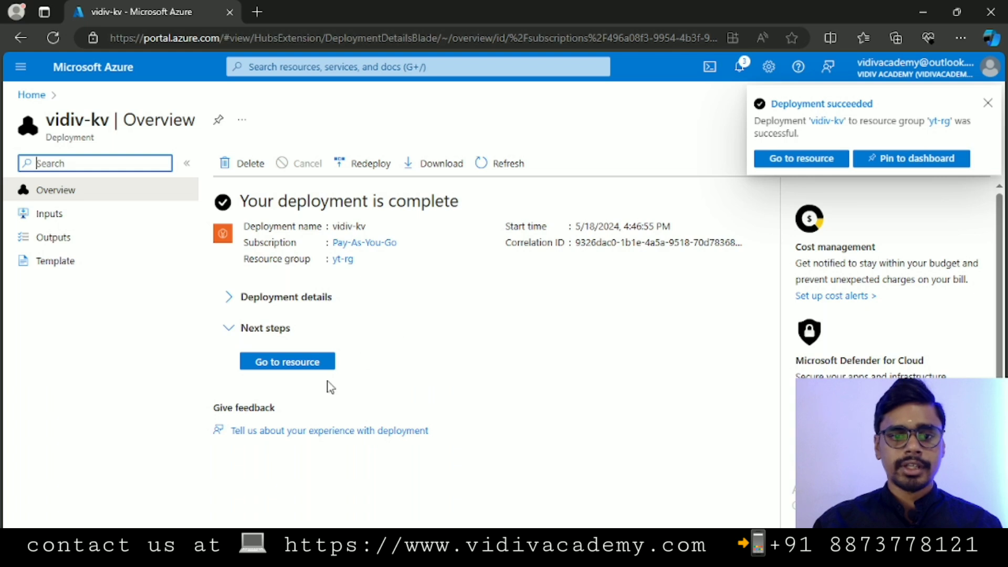
- Open the deployed vidiv-kv key vault, then return to the portal Home page
left_click(288, 362)
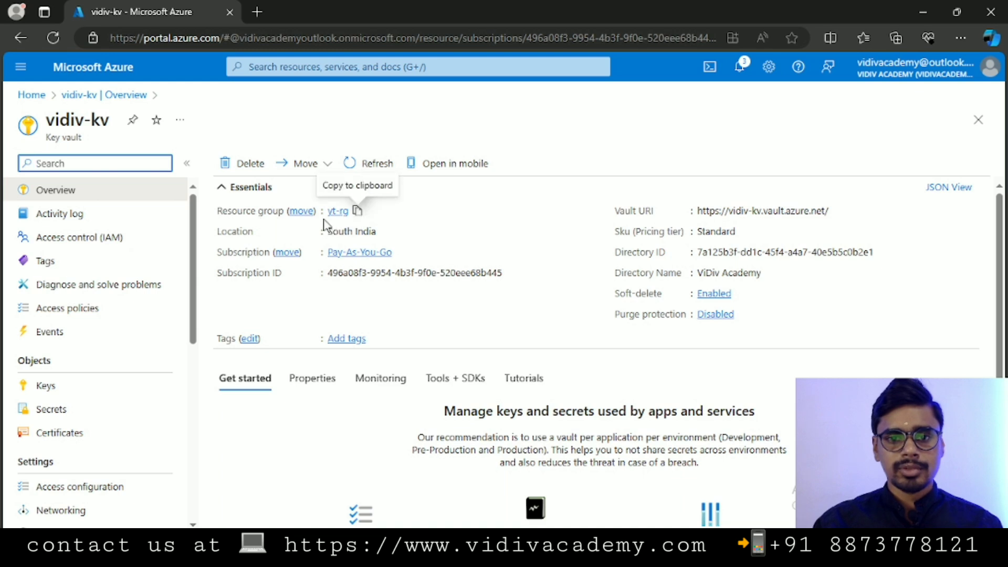
left_click(29, 95)
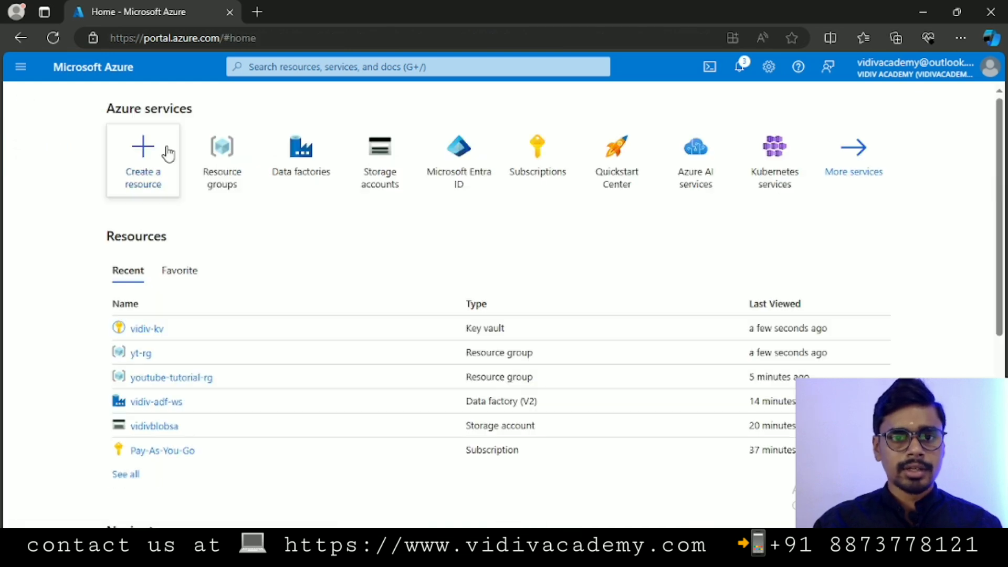
- Navigate Resource groups to yt-rg showing vidiv-kv, then bring up the hierarchy diagram in Paint
left_click(222, 155)
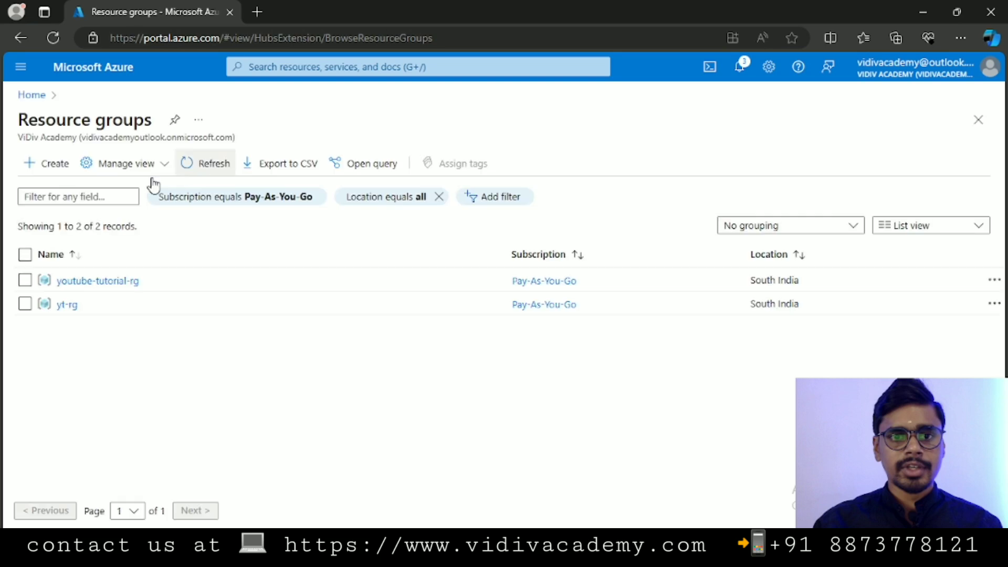
left_click(94, 284)
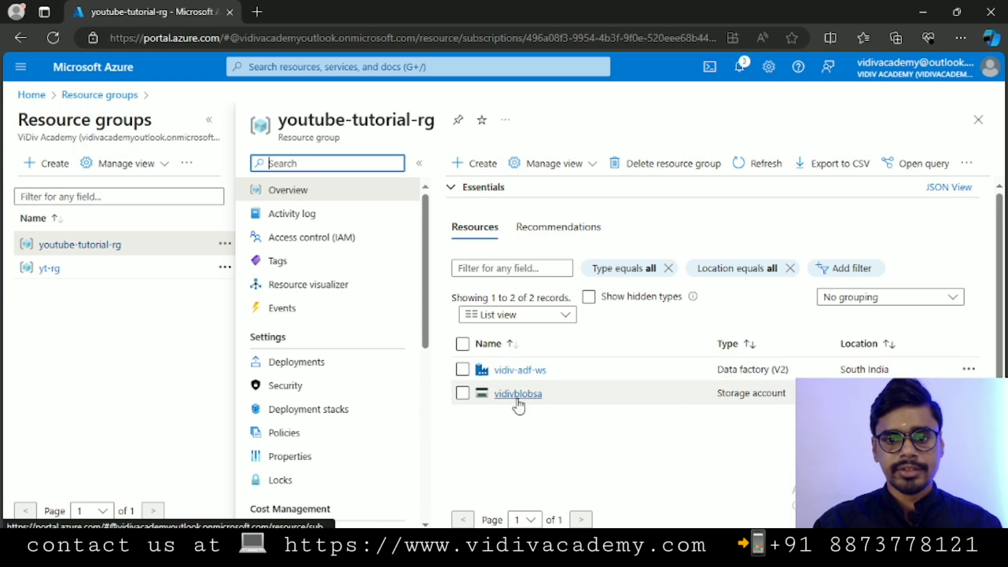
left_click(49, 270)
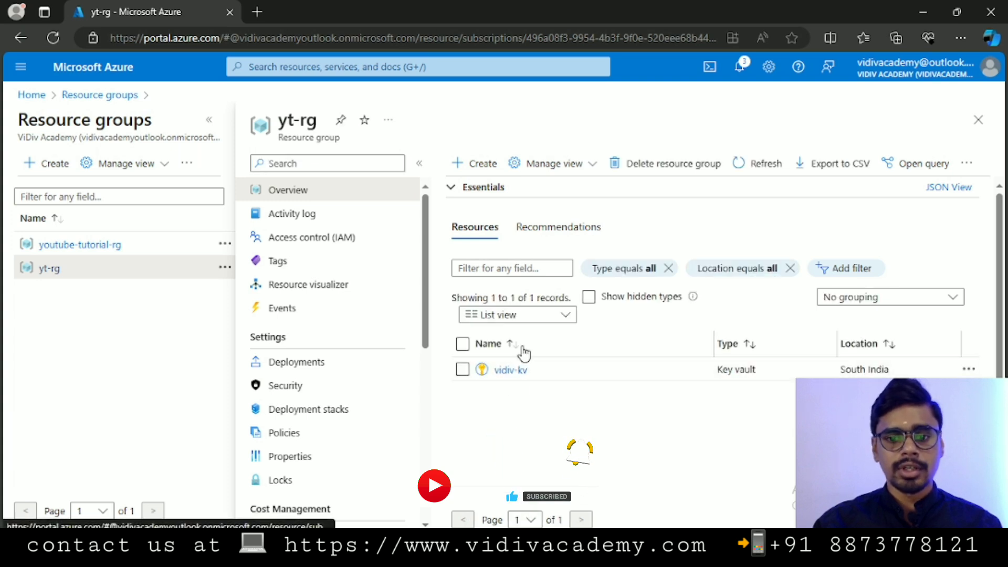
left_click(473, 550)
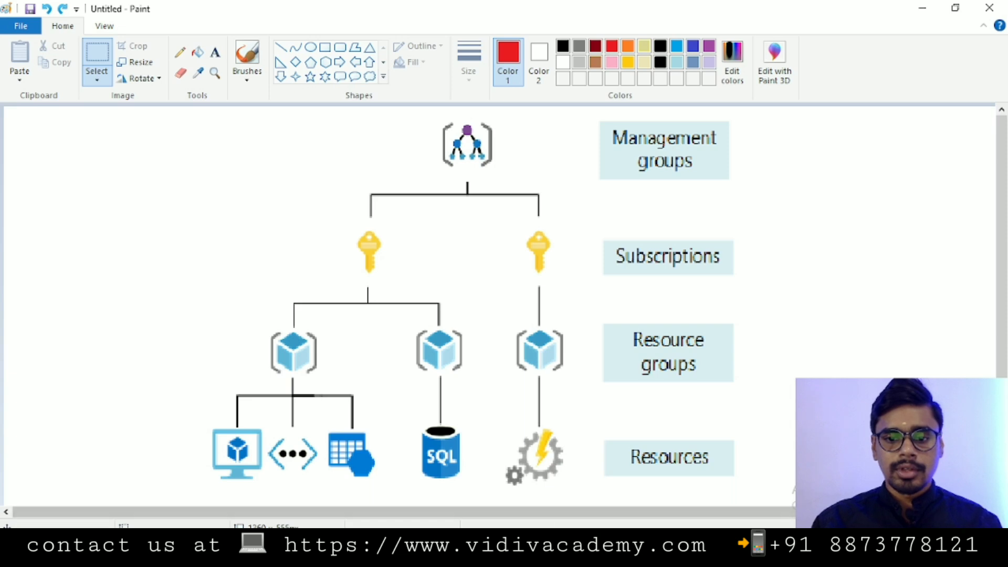
- Switch from Paint back to the yt-rg overview in the Edge browser
left_click(305, 553)
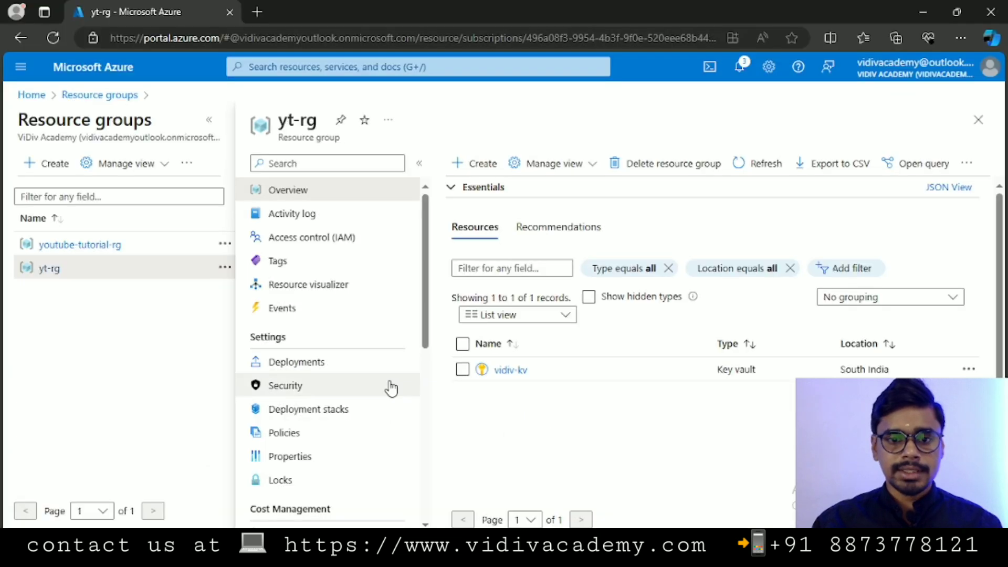